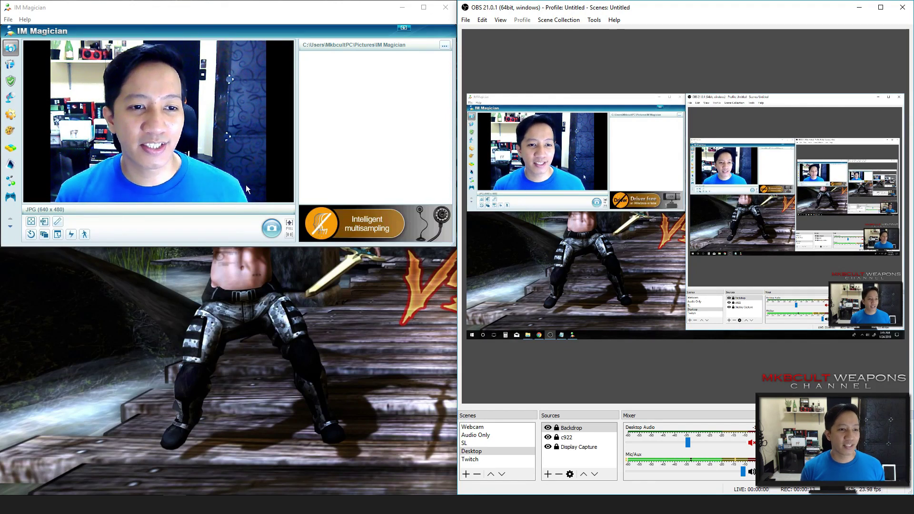
Switch the IM Magician webcam utility from photo mode to video recording mode
left_click(58, 213)
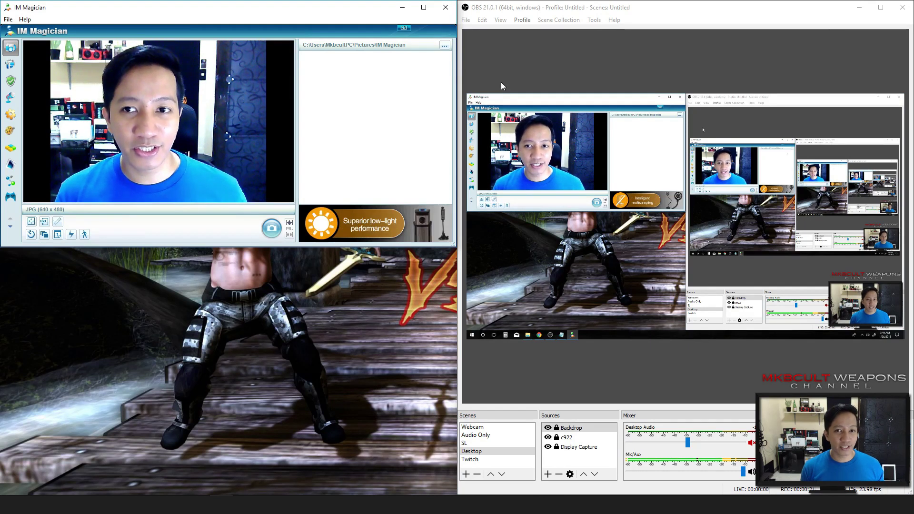
left_click(592, 13)
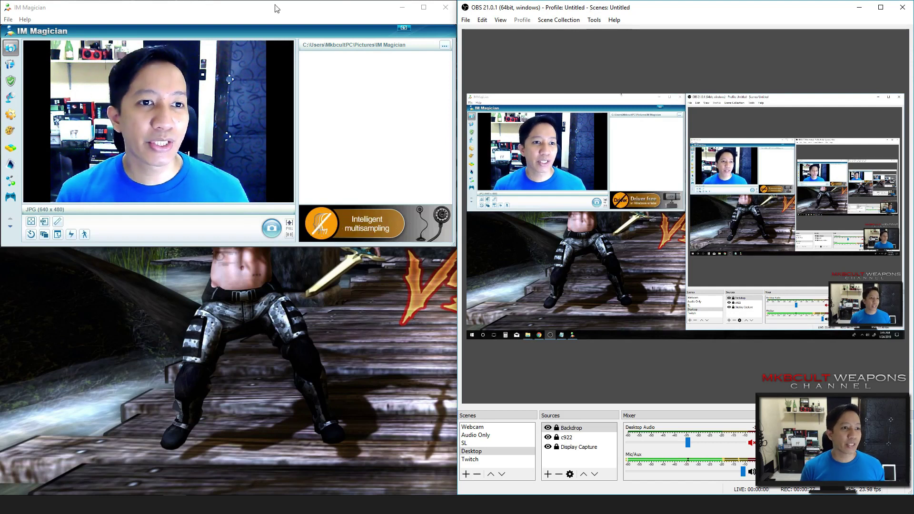
left_click(10, 63)
Browse IM Magician's media viewer, brightness/contrast and effects panels, reaching the Frames collection
left_click(11, 84)
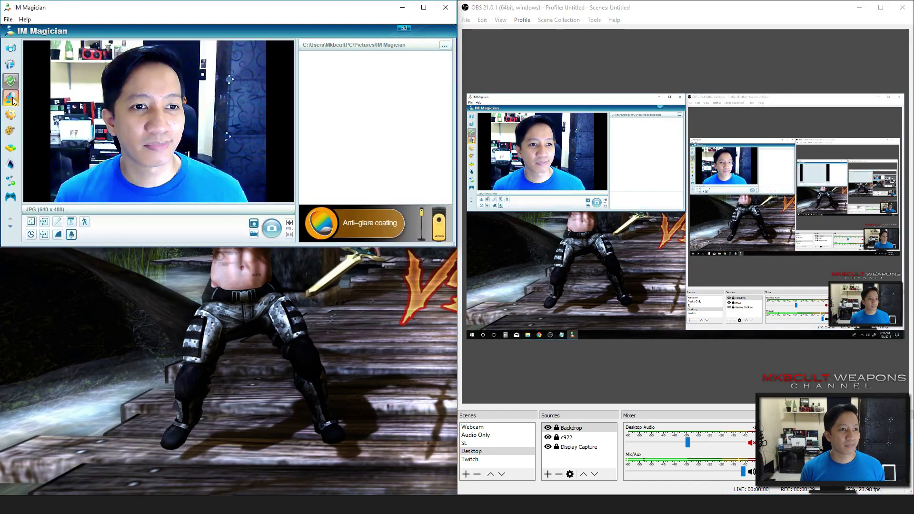
left_click(11, 113)
left_click(11, 130)
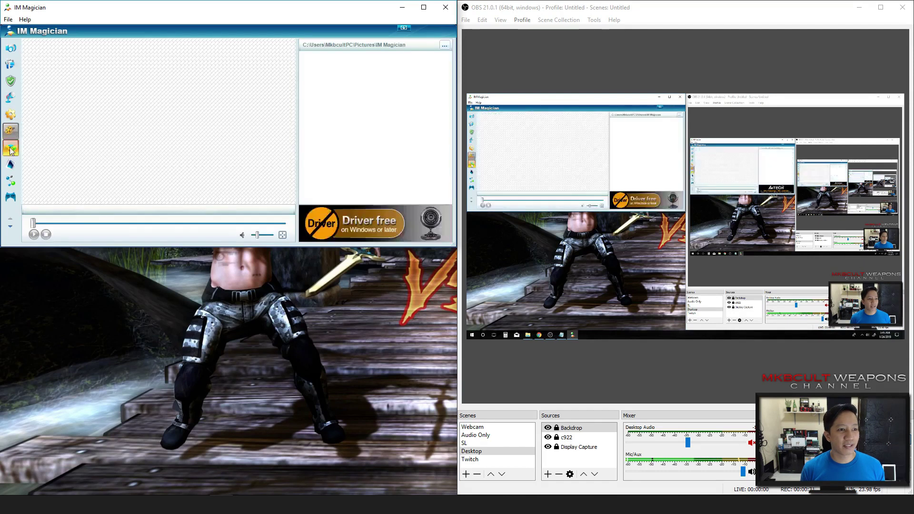
left_click(11, 164)
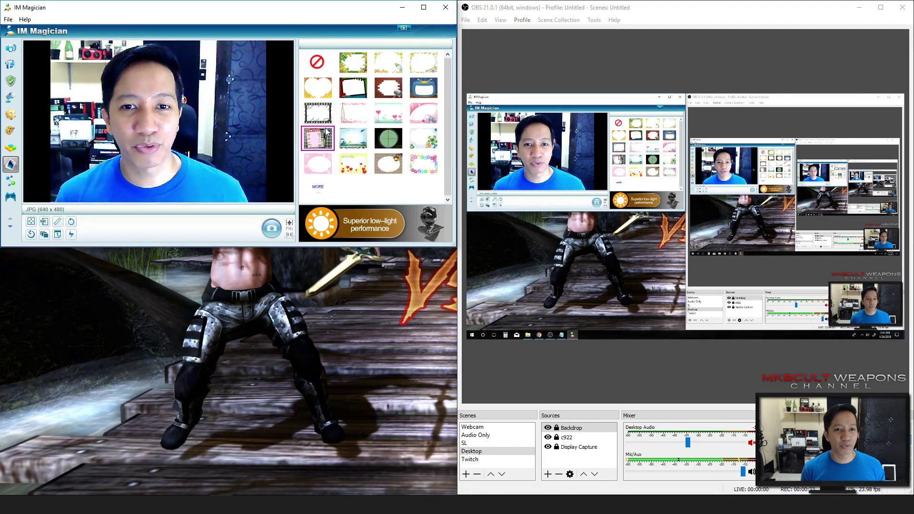
Try the love, brick-wall, TV-set and yellow-stars frames on the webcam picture
left_click(353, 88)
left_click(388, 88)
left_click(417, 93)
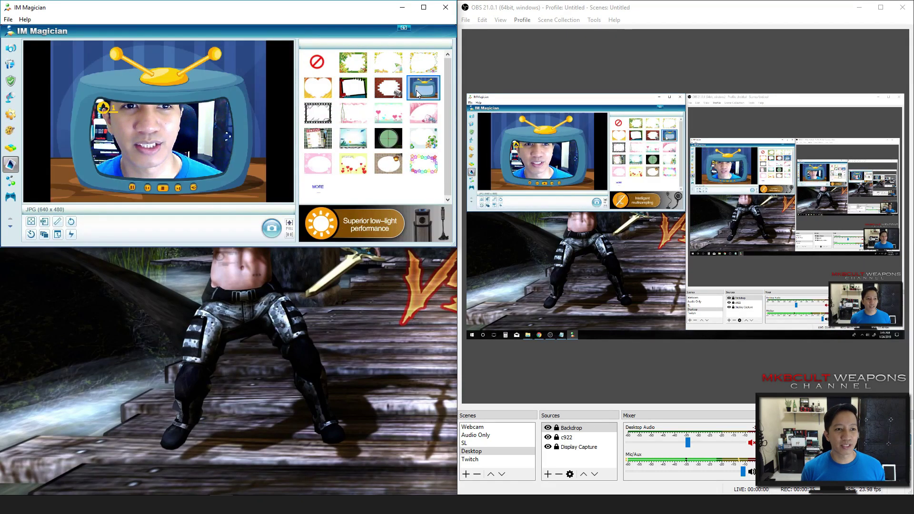
left_click(389, 62)
Remove the frame and go back to the plain capture view and pictures folder
left_click(316, 62)
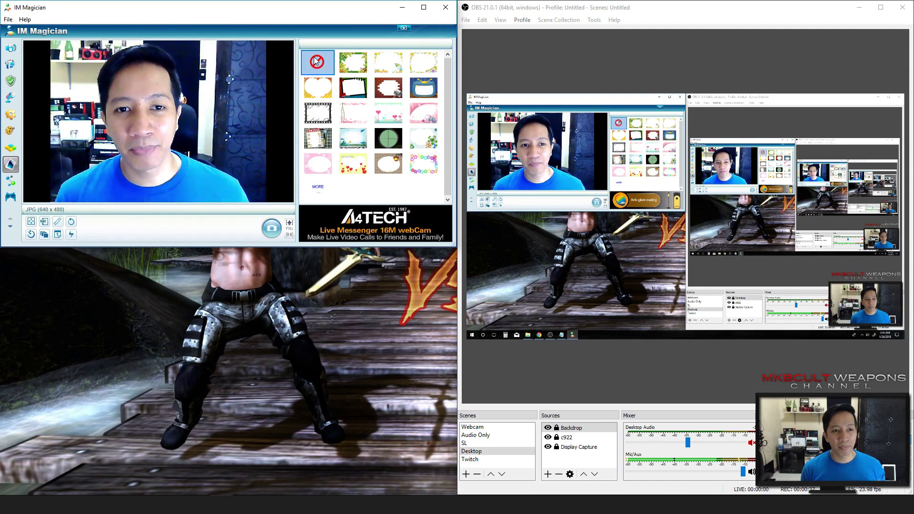
left_click(6, 53)
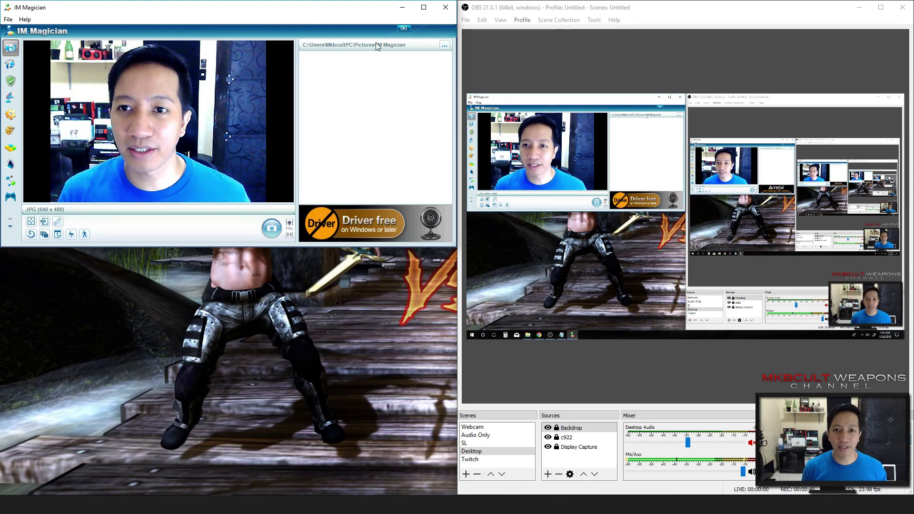
left_click(595, 10)
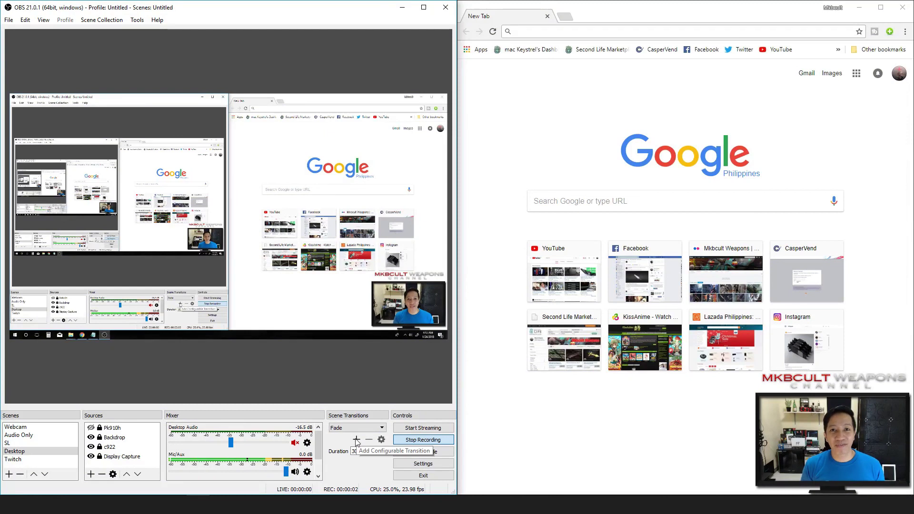
Search 'c920 obs settings' and open Logitech's C922 OBS Studio setup article
left_click(539, 33)
type("c920 o")
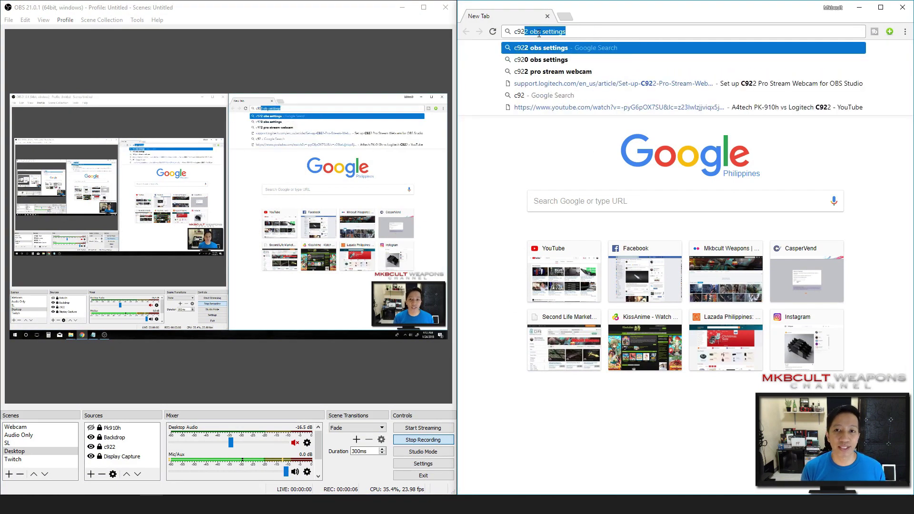
type("bs settings")
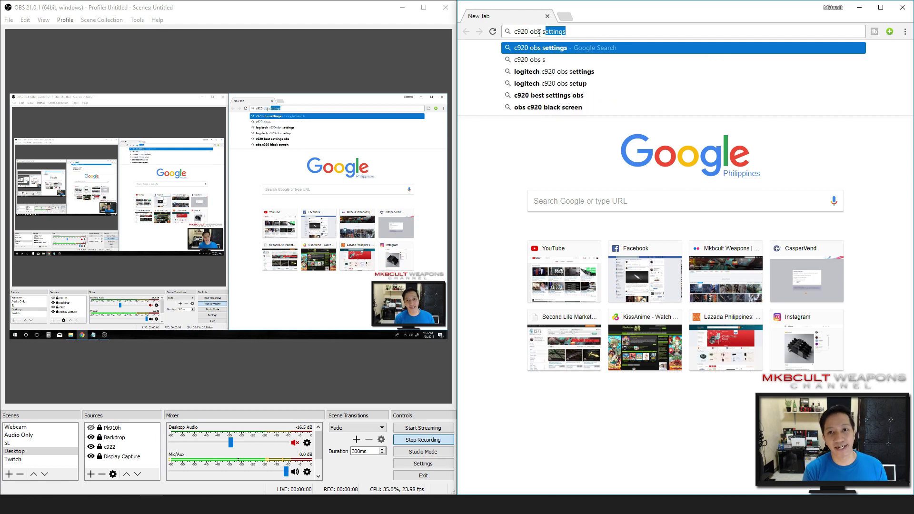
key("Return")
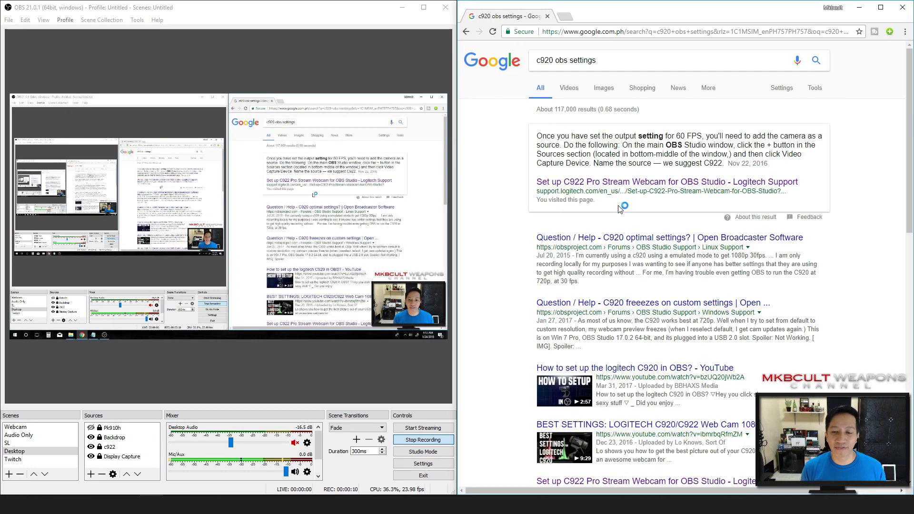
left_click(556, 184)
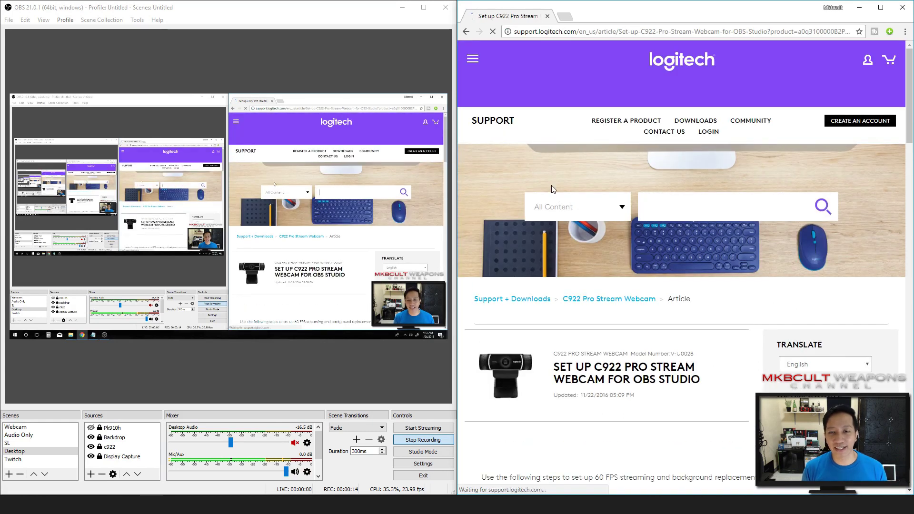
Read through the article's recommended settings, then stop the OBS recording
scroll(613, 294, "down", 5)
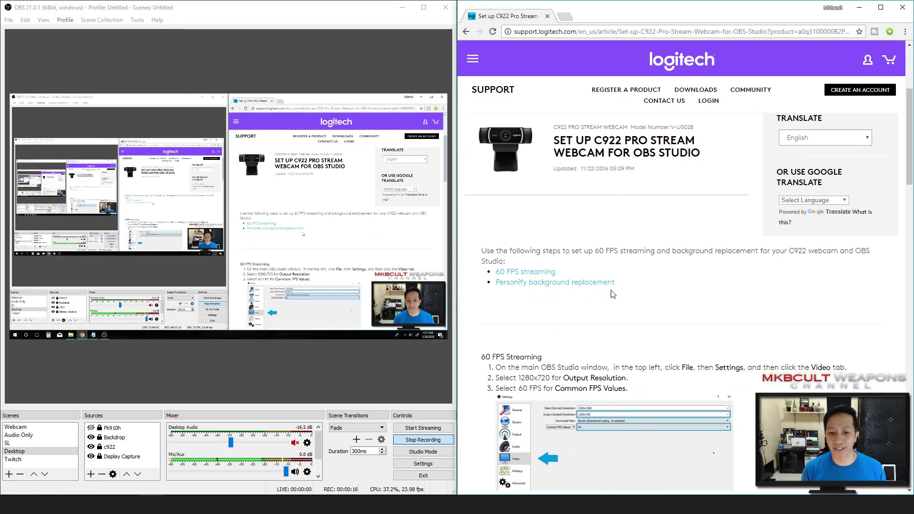
scroll(613, 294, "down", 2)
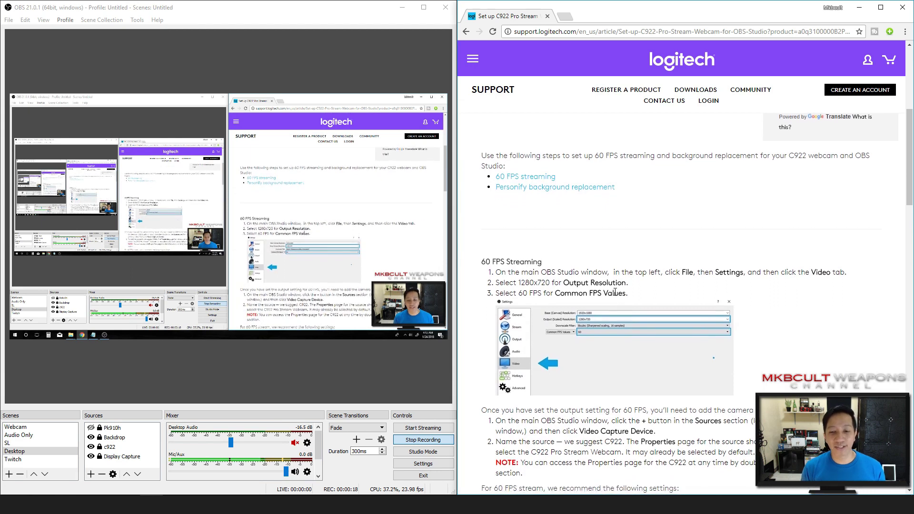
scroll(618, 292, "down", 5)
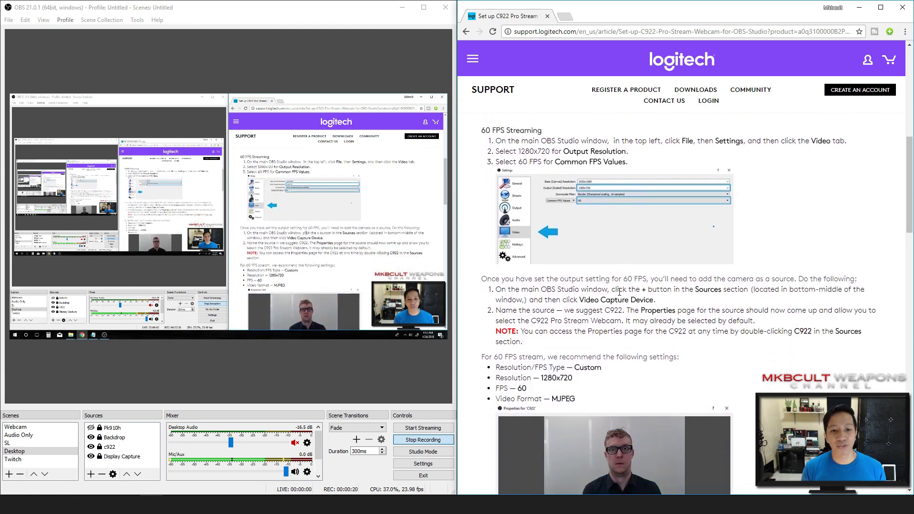
scroll(619, 292, "down", 1)
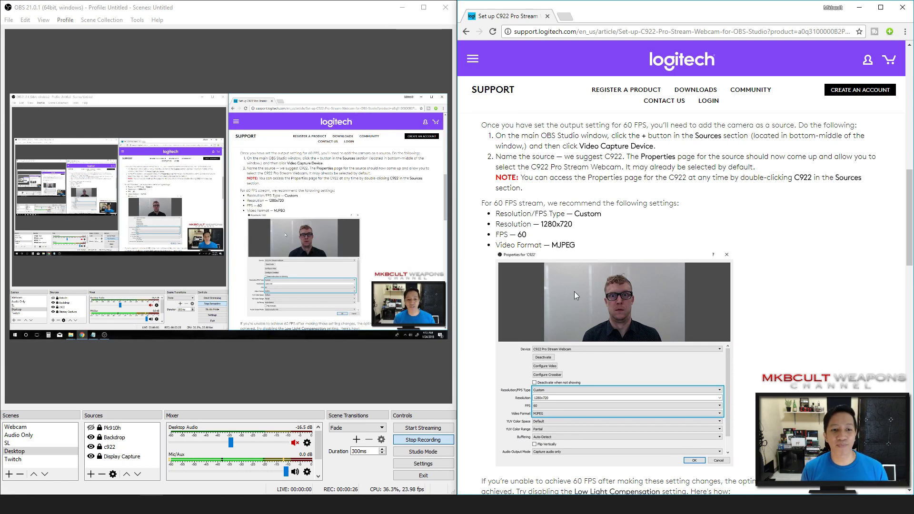
scroll(579, 291, "down", 3)
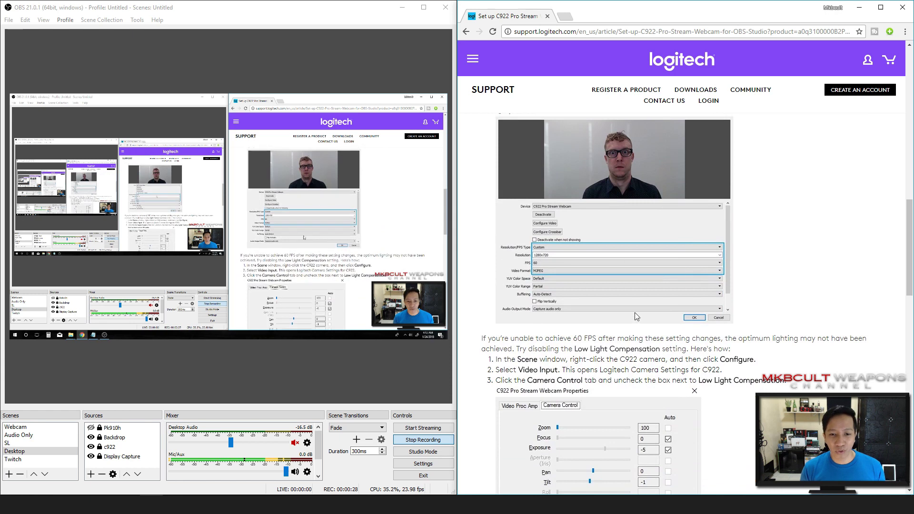
scroll(636, 312, "down", 4)
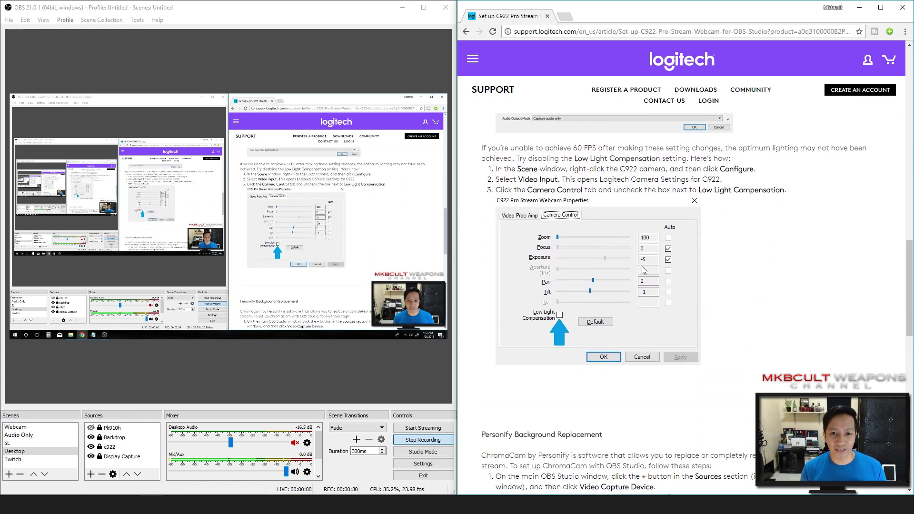
scroll(642, 272, "down", 2)
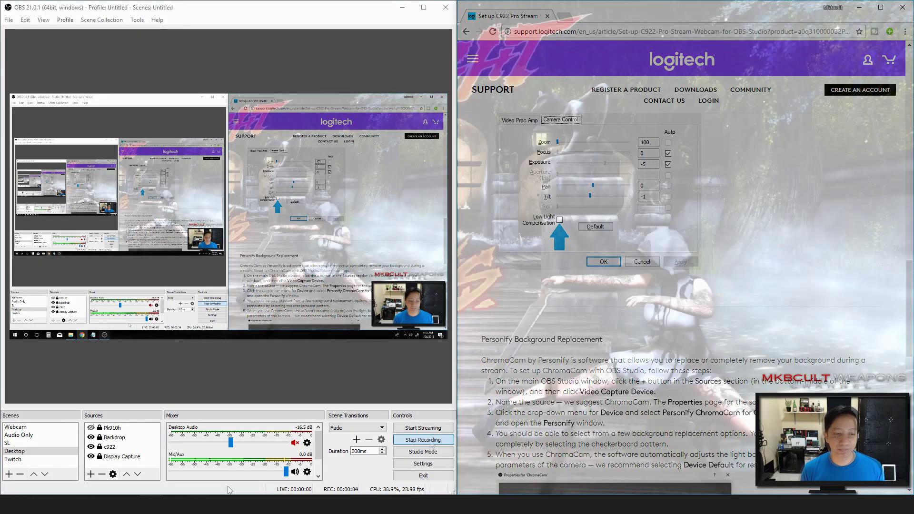
left_click(431, 441)
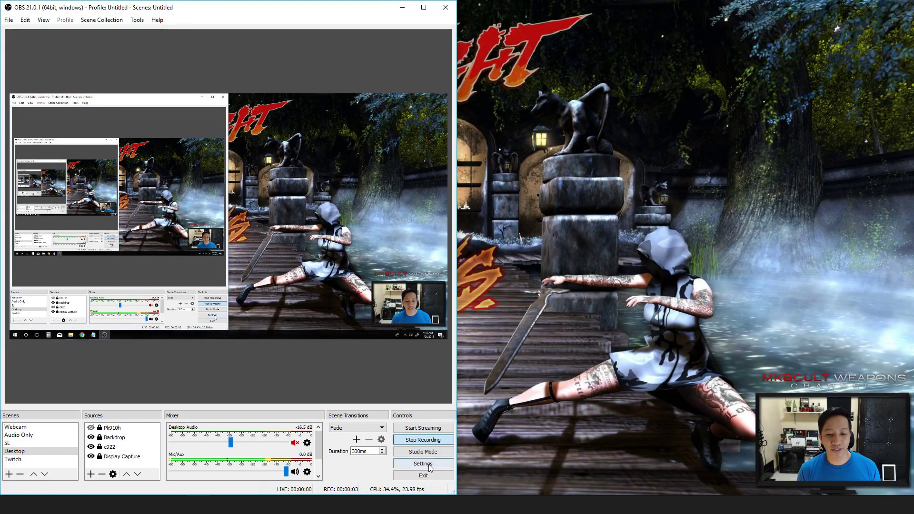
Open OBS Settings to the Output Recording tab showing x264, CBR and 2500 bitrate
left_click(423, 464)
left_click_drag(291, 66, 708, 50)
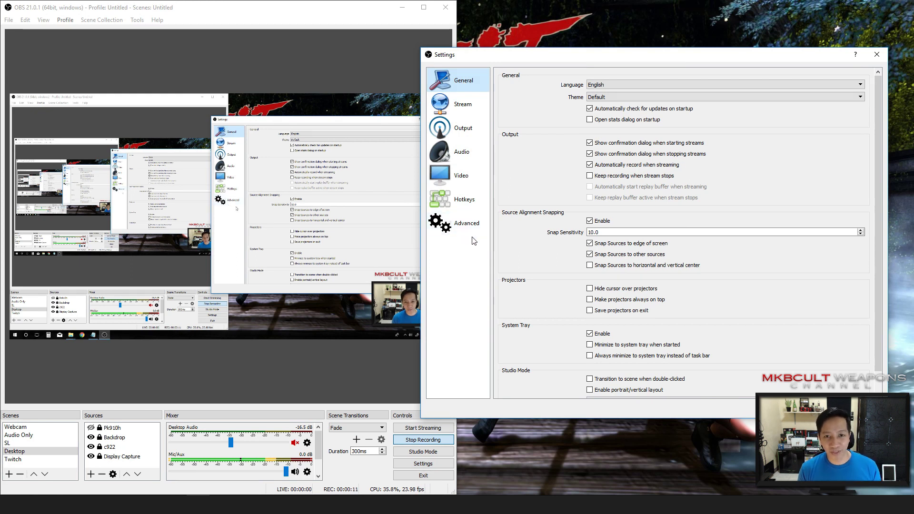
left_click(466, 128)
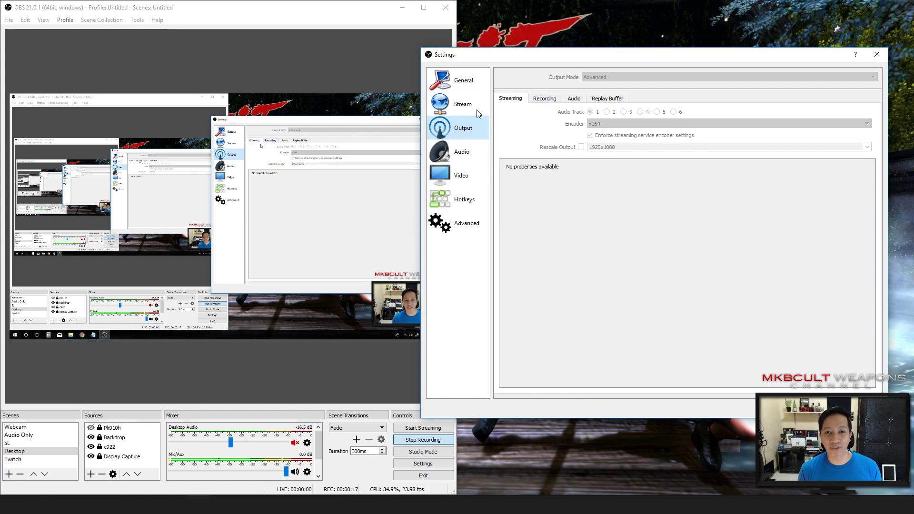
left_click(546, 97)
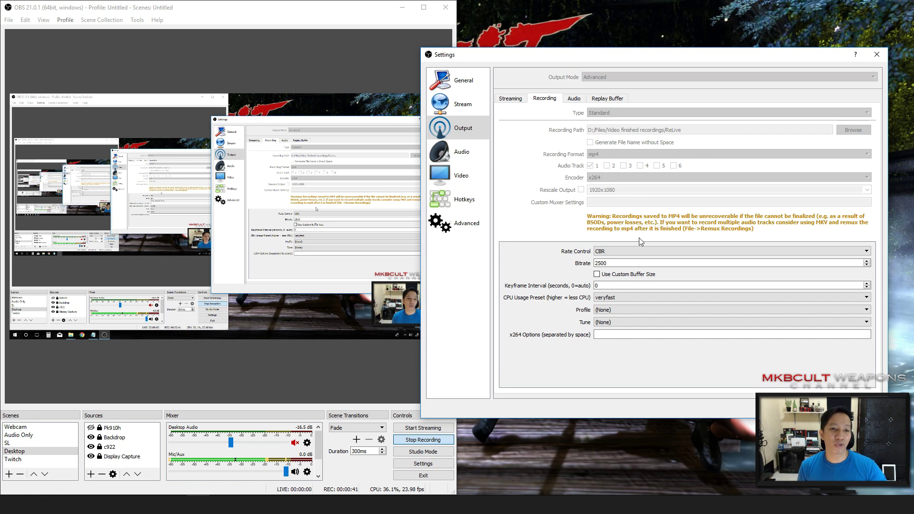
Check the 1920x1080 resolution and FPS on the Video settings page
left_click(458, 175)
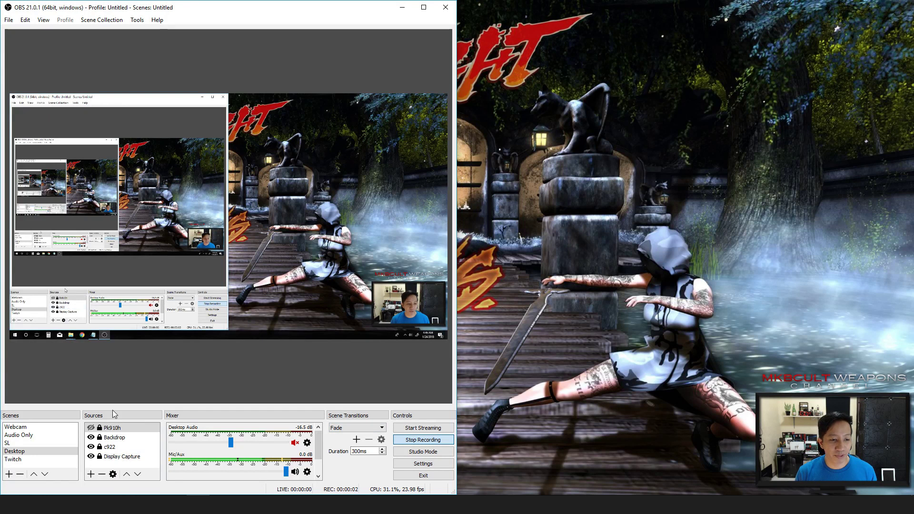
right_click(114, 462)
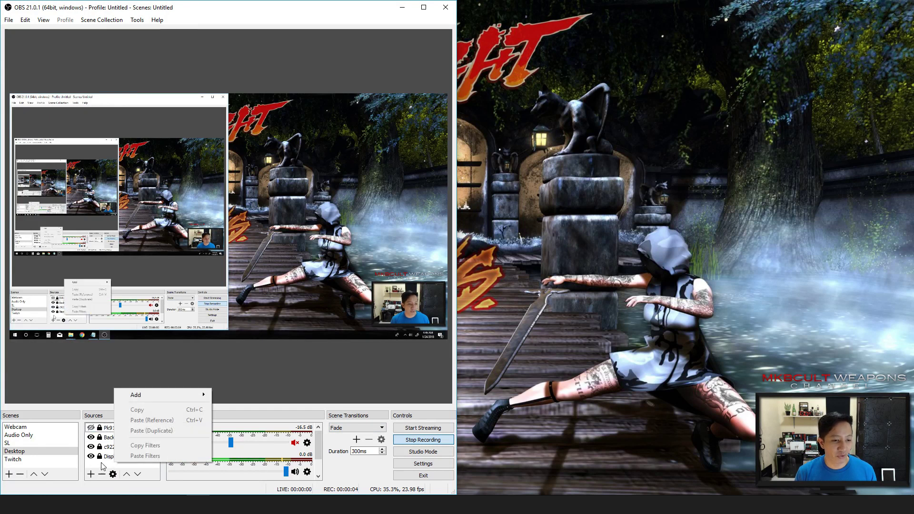
mouse_move(165, 395)
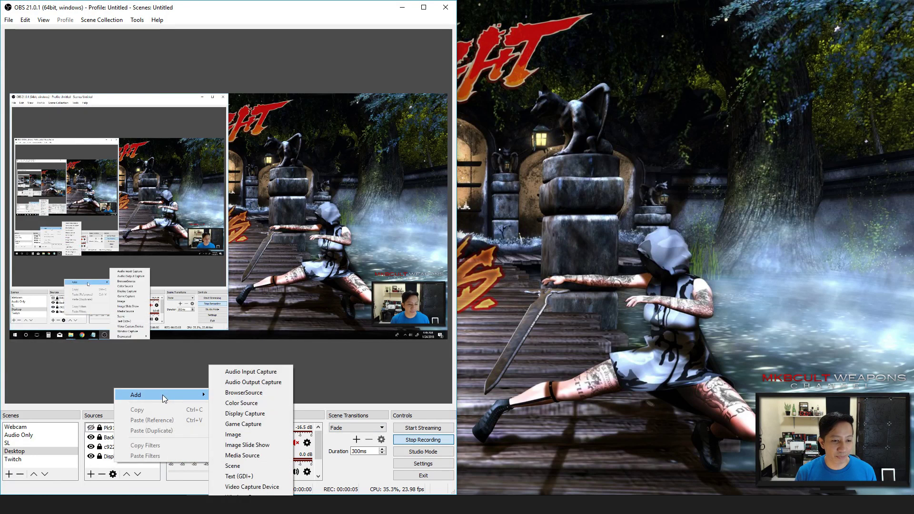
left_click(248, 488)
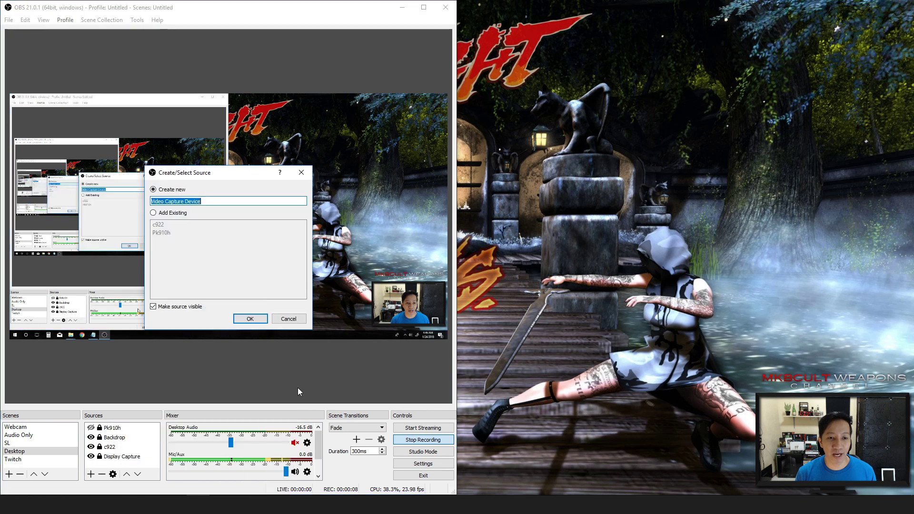
left_click(159, 216)
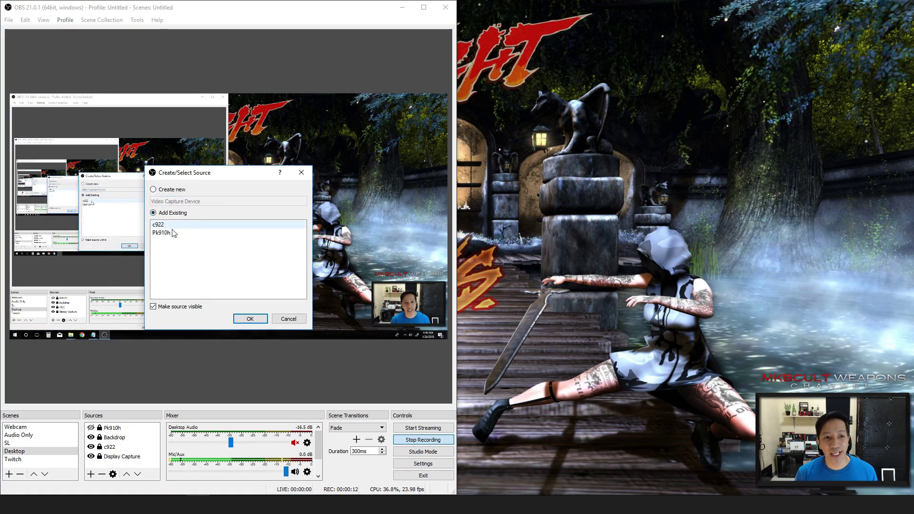
left_click(205, 278)
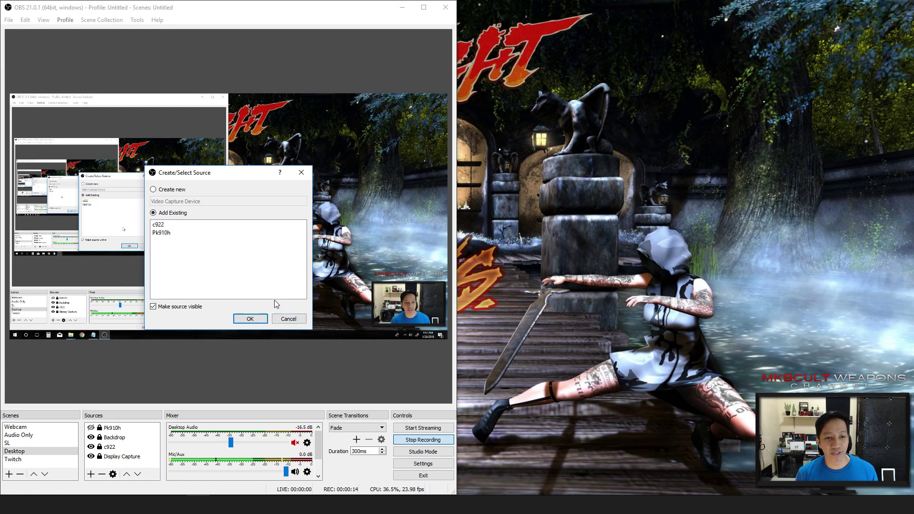
left_click(290, 319)
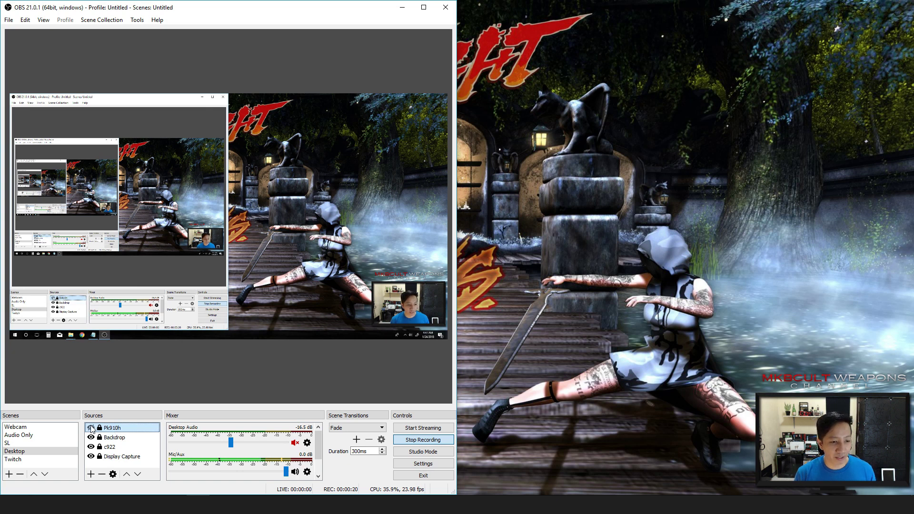
left_click(91, 428)
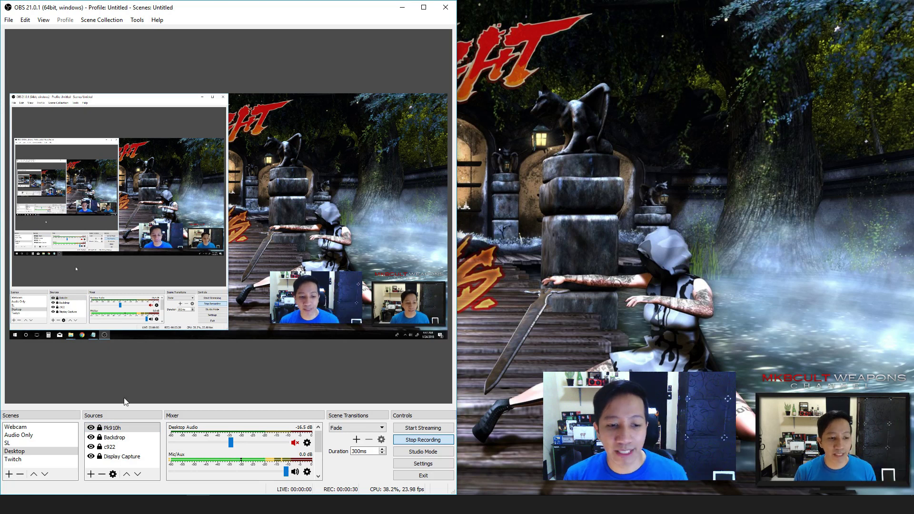
Open Pk910h's properties and review its A4 TECH camera settings: 1920x1080, 30 FPS, MJPEG
right_click(132, 426)
left_click(141, 419)
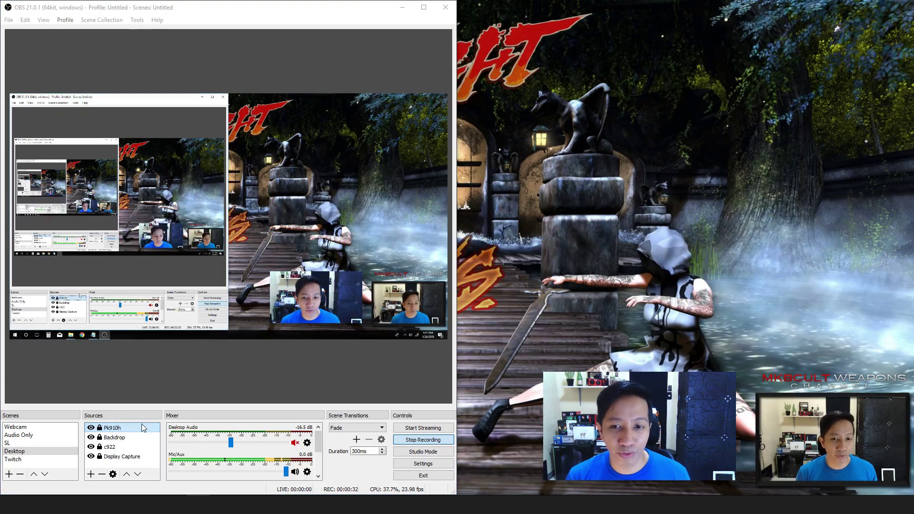
left_click_drag(324, 117, 665, 75)
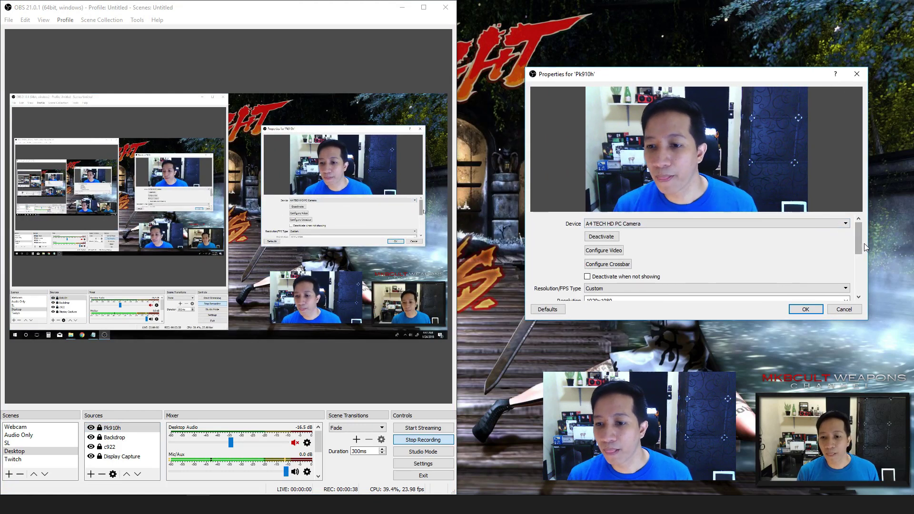
left_click_drag(861, 236, 863, 262)
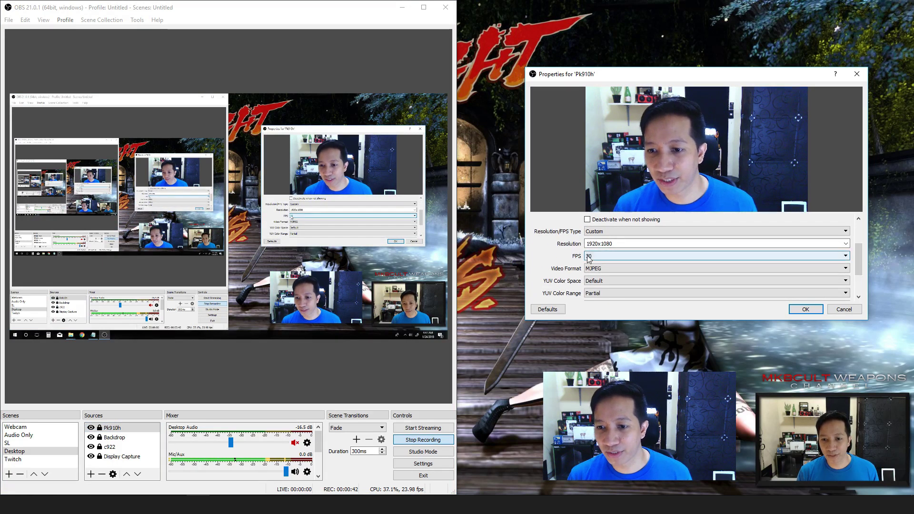
mouse_move(865, 254)
left_mouse_down()
mouse_move(864, 272)
mouse_move(865, 235)
left_mouse_up()
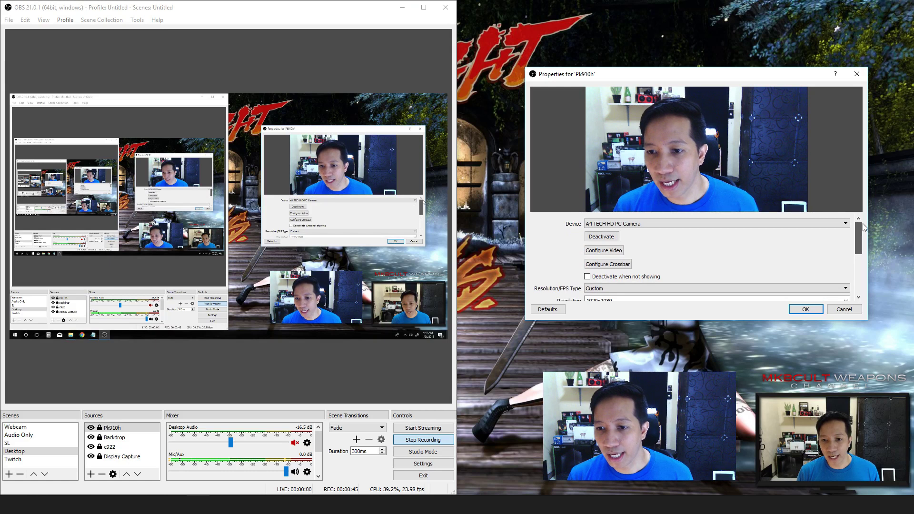
left_click(602, 252)
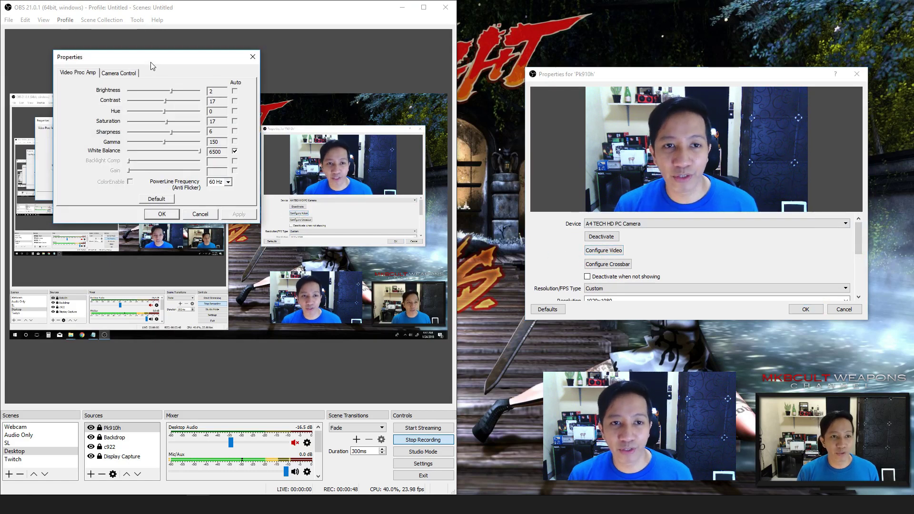
left_click_drag(149, 59, 524, 46)
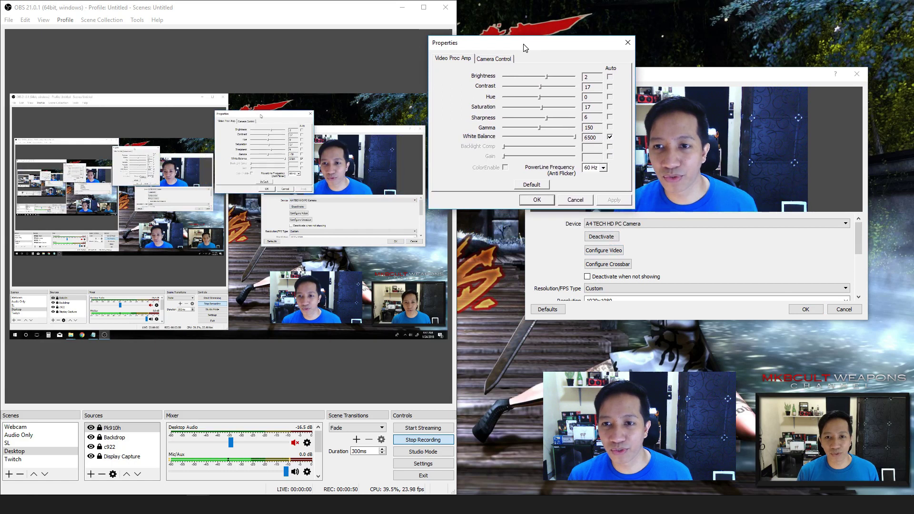
left_click(494, 59)
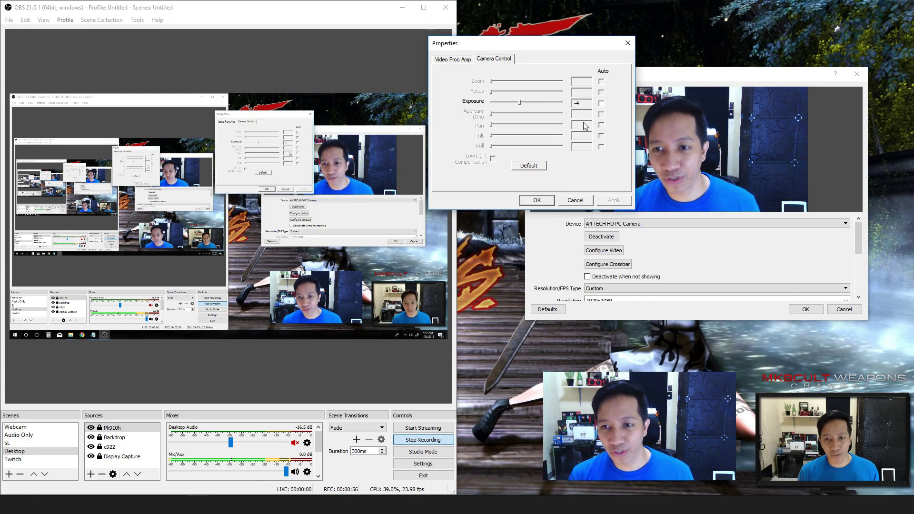
left_click(529, 103)
left_click(548, 103)
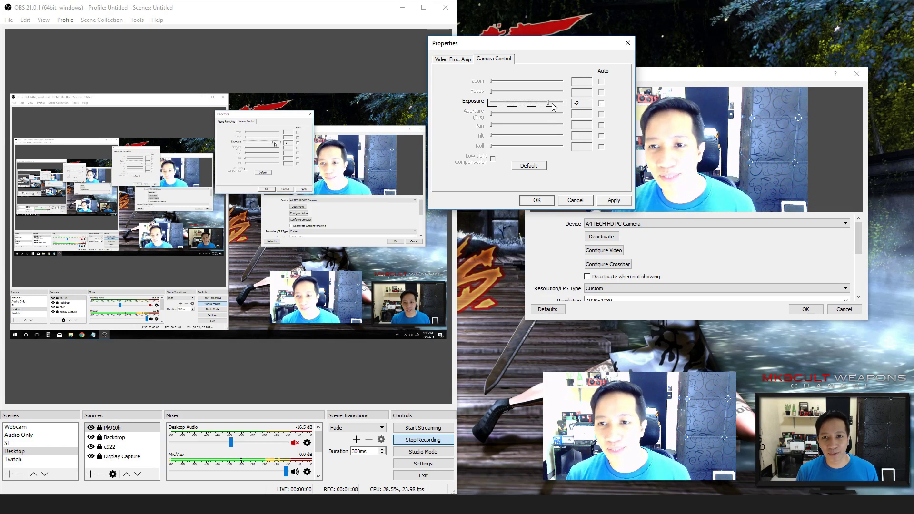
left_click_drag(549, 103, 519, 103)
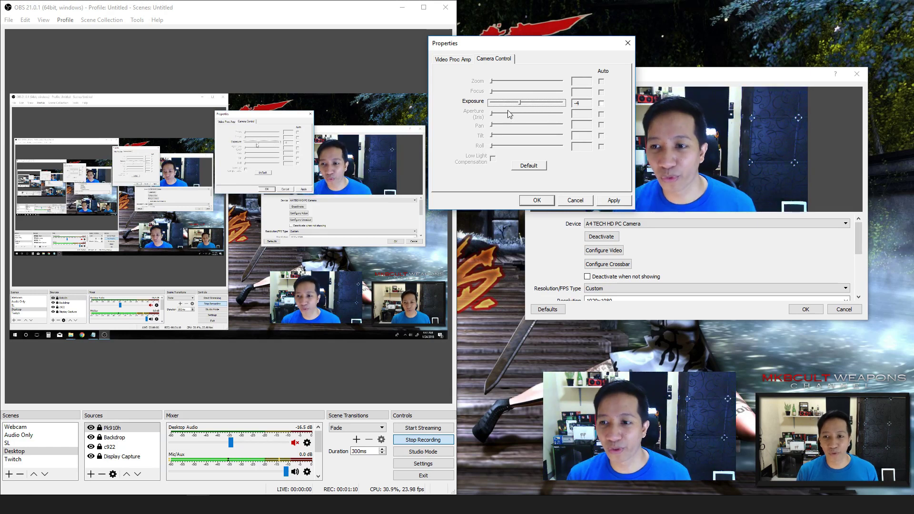
left_click(619, 200)
left_click(527, 202)
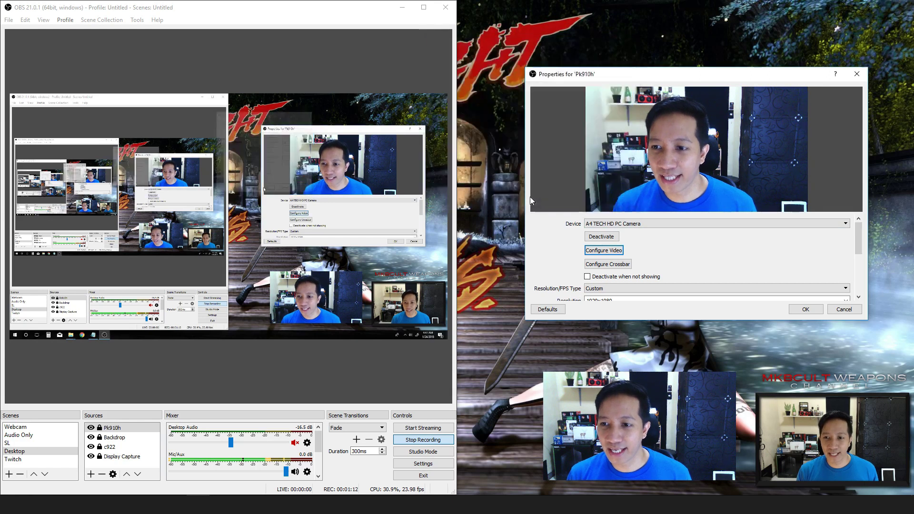